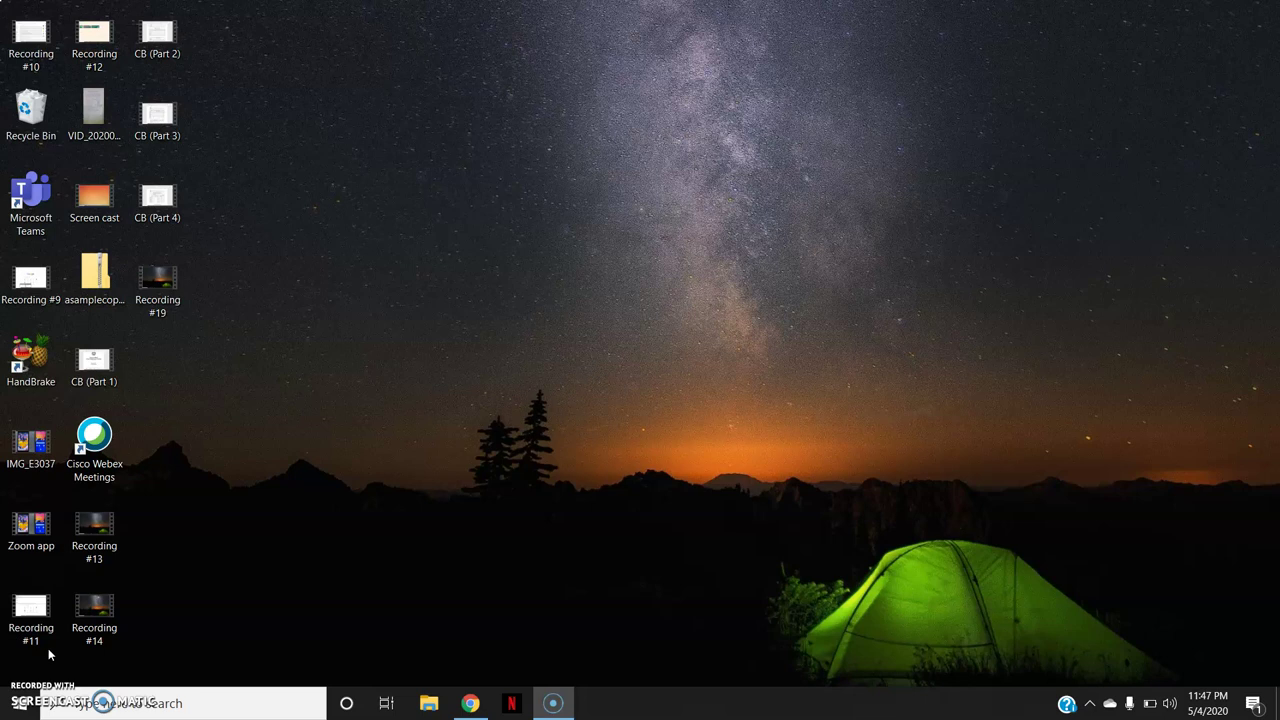
- Create a new Microsoft PowerPoint Presentation file on the desktop and open it
{"action": "right_click", "coordinate": [527, 247]}
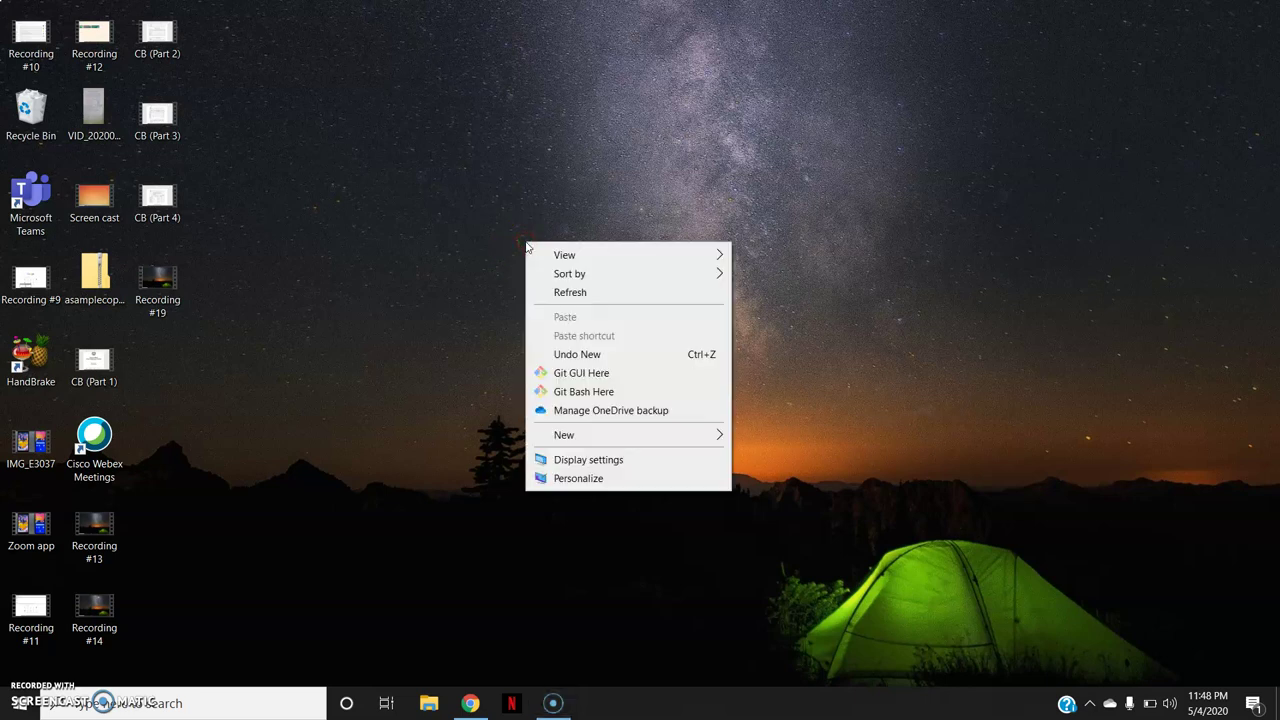
{"action": "left_click", "coordinate": [666, 435]}
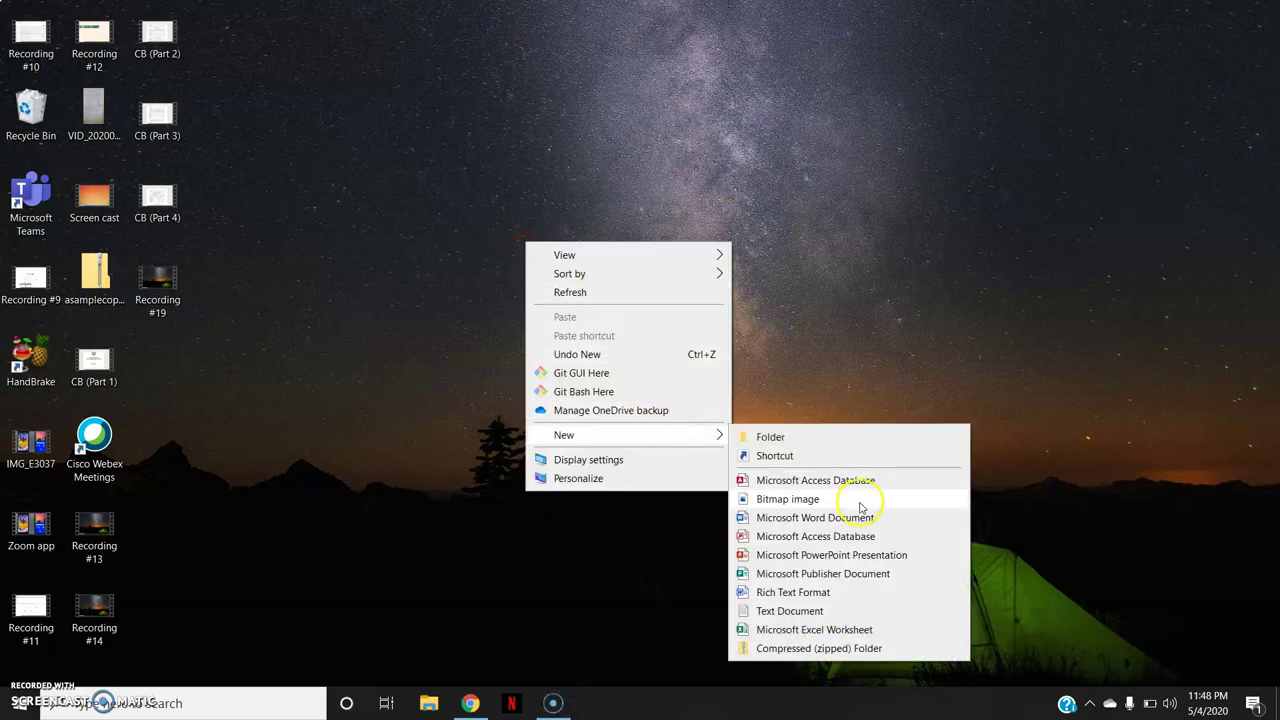
{"action": "left_click", "coordinate": [836, 557]}
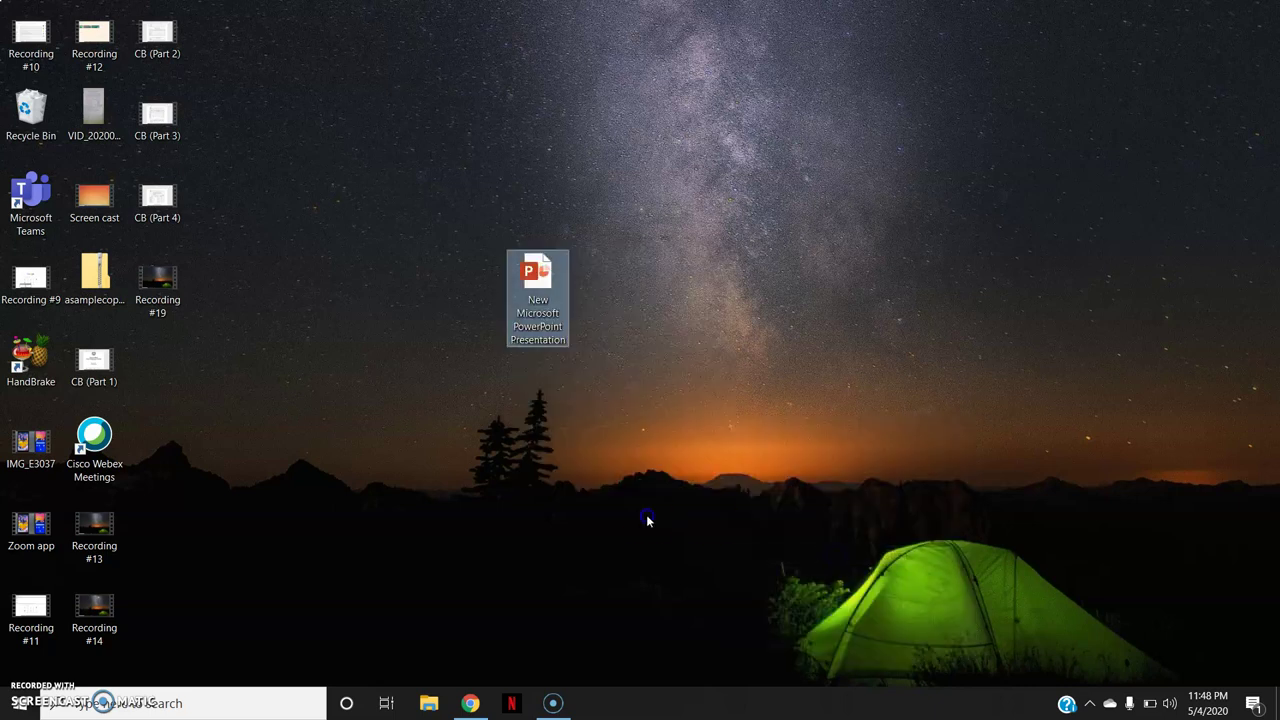
{"action": "left_click", "coordinate": [537, 265]}
{"action": "double_click", "coordinate": [547, 291]}
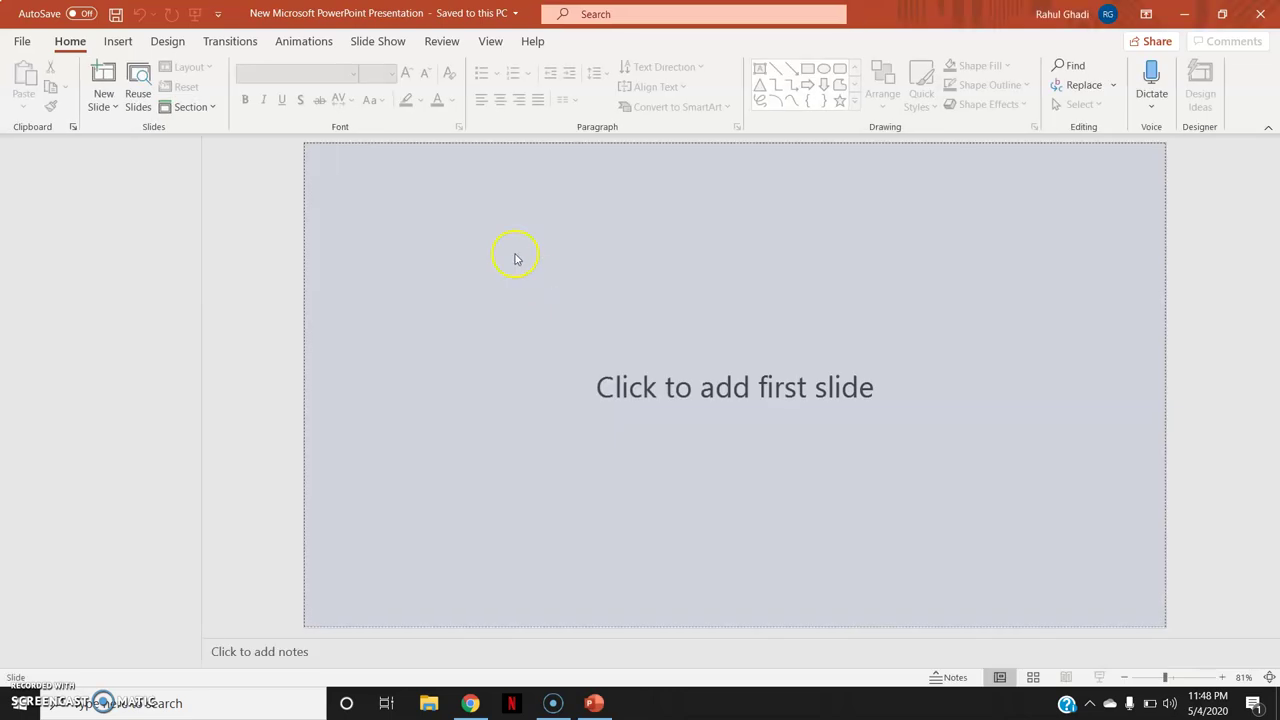
- Add the first slide to the presentation and start the Screen Recording command
{"action": "left_click", "coordinate": [104, 76]}
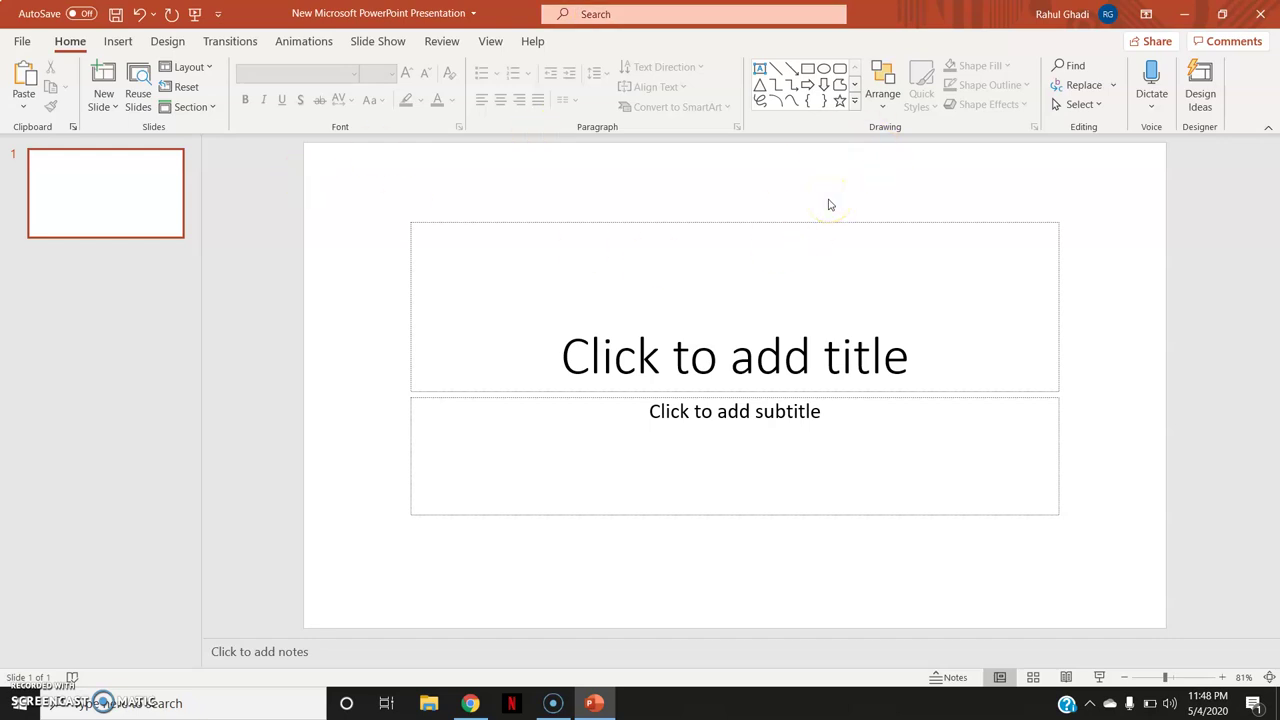
{"action": "left_click", "coordinate": [120, 42]}
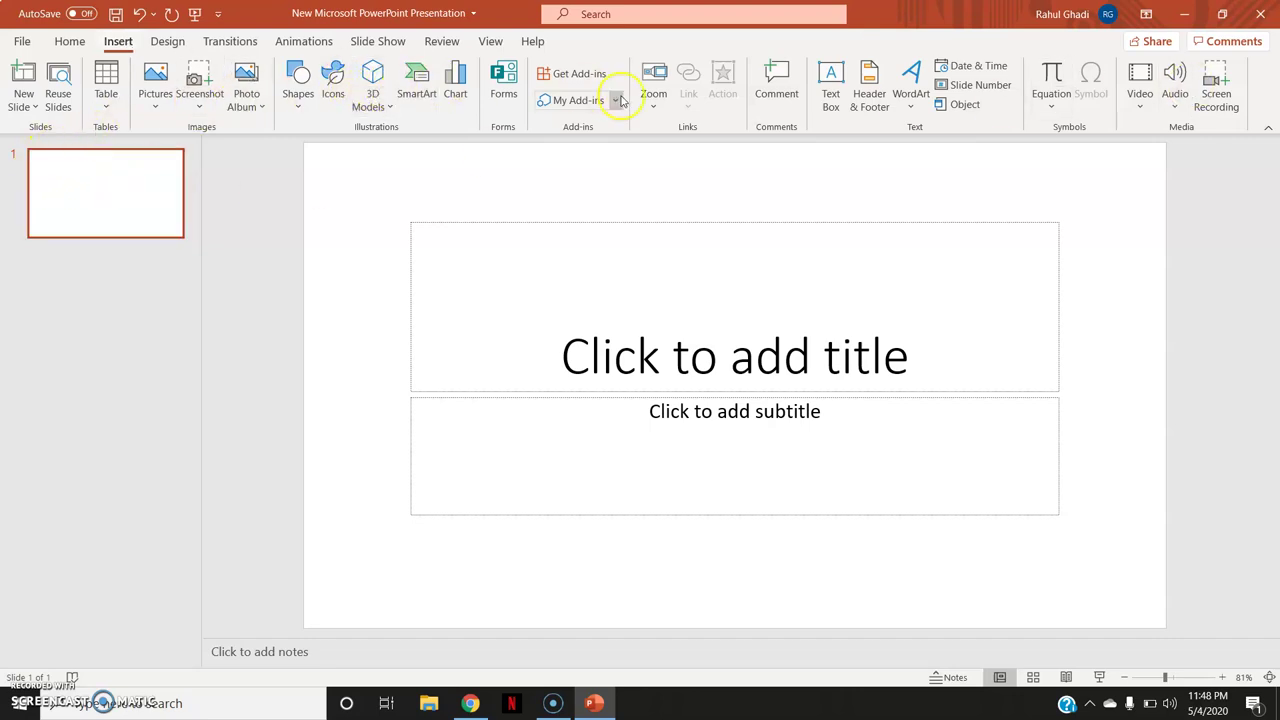
{"action": "left_click", "coordinate": [1224, 86]}
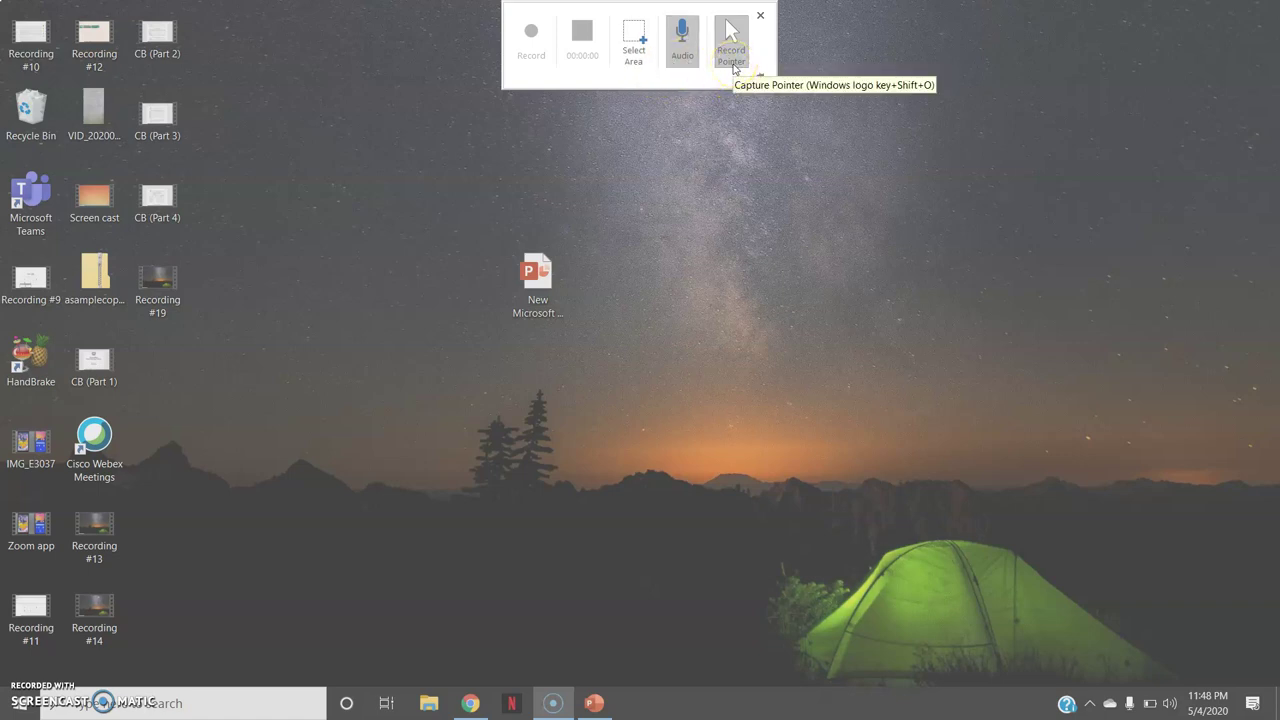
- Set the recording area to the whole screen and start recording
{"action": "left_click", "coordinate": [638, 53]}
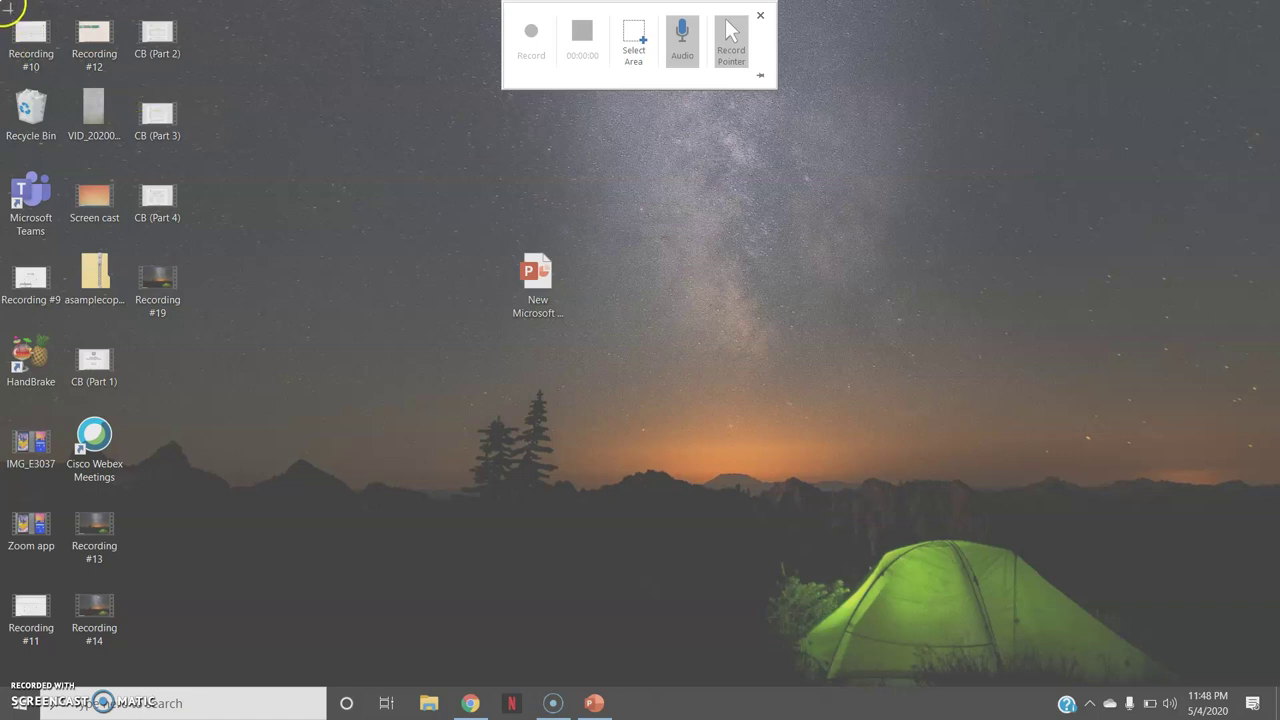
{"action": "left_click_drag", "start_coordinate": [6, 6], "coordinate": [1266, 711]}
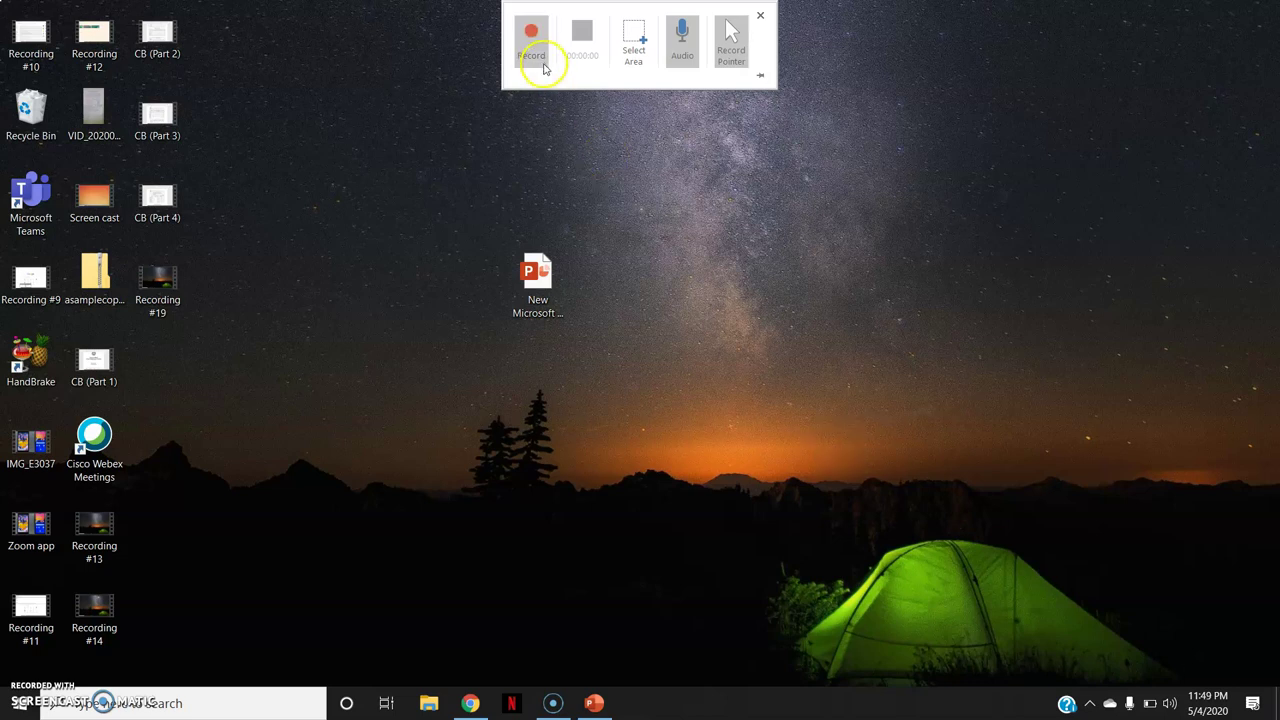
{"action": "left_click", "coordinate": [543, 65]}
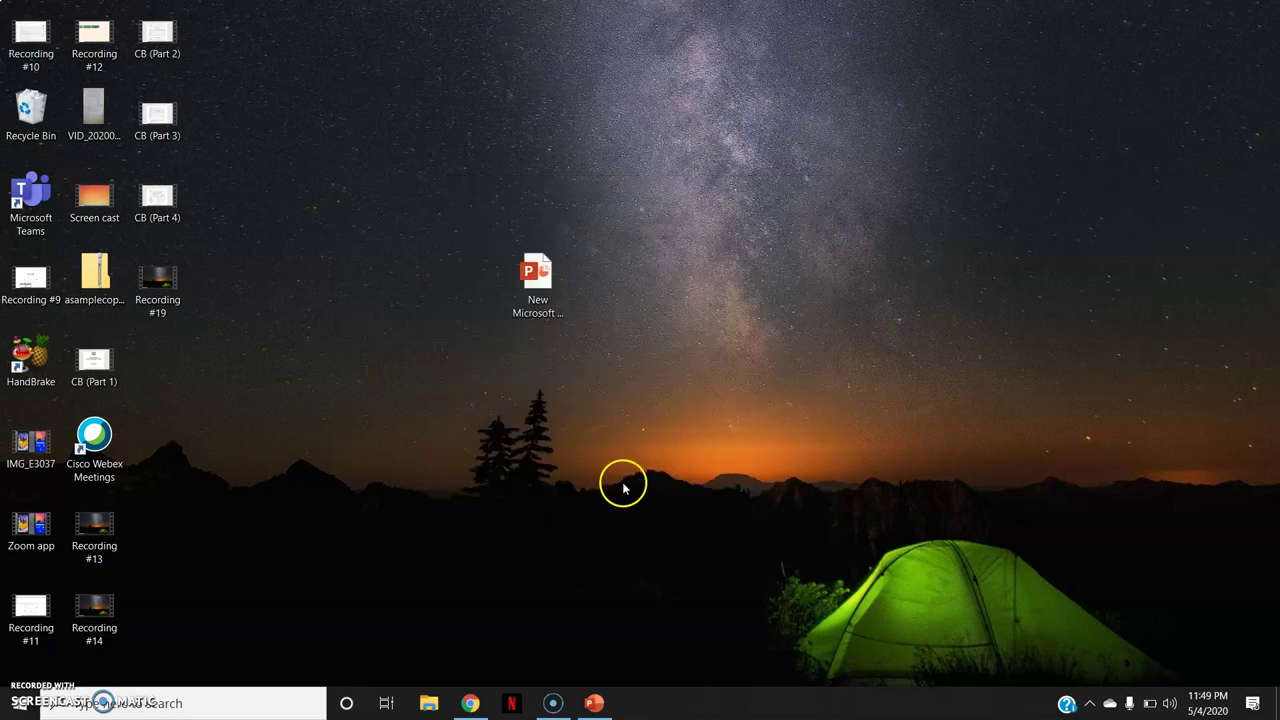
- Record a visit to the Gmail and TechnoEd Learning YouTube tabs in Chrome and to the PowerPoint window, and stop recording on the desktop
{"action": "left_click", "coordinate": [470, 704]}
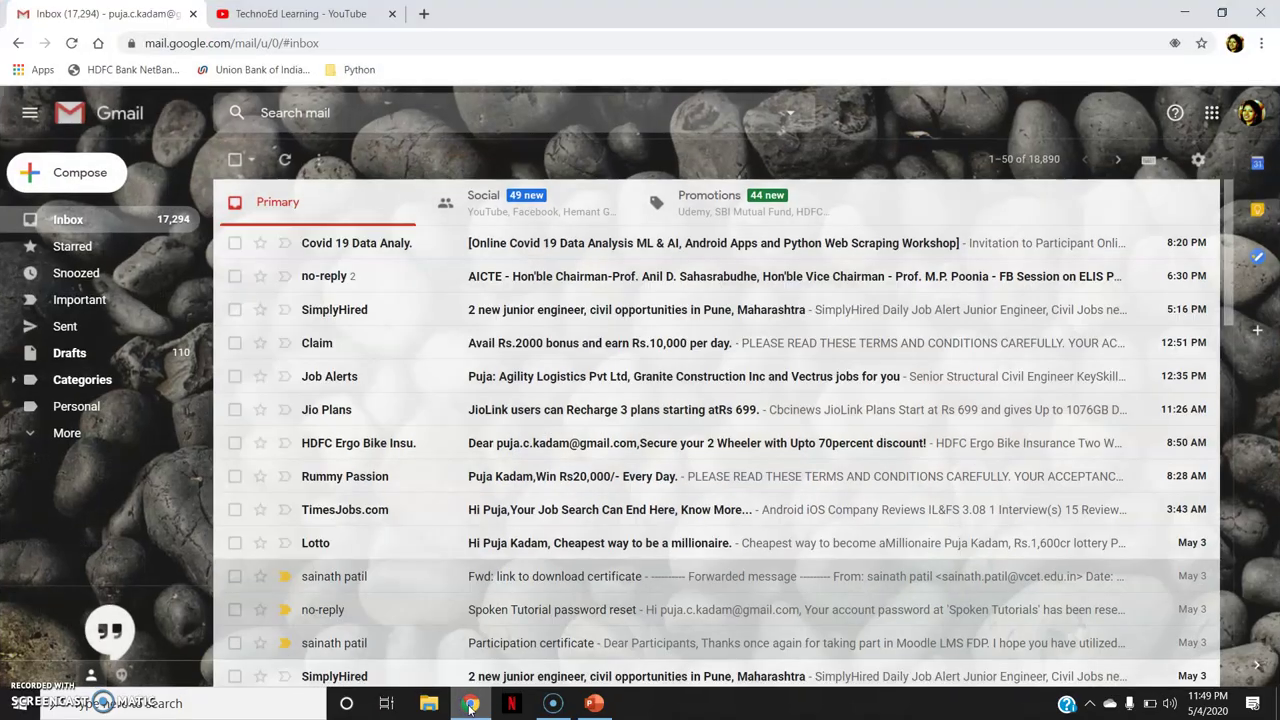
{"action": "left_click", "coordinate": [280, 15]}
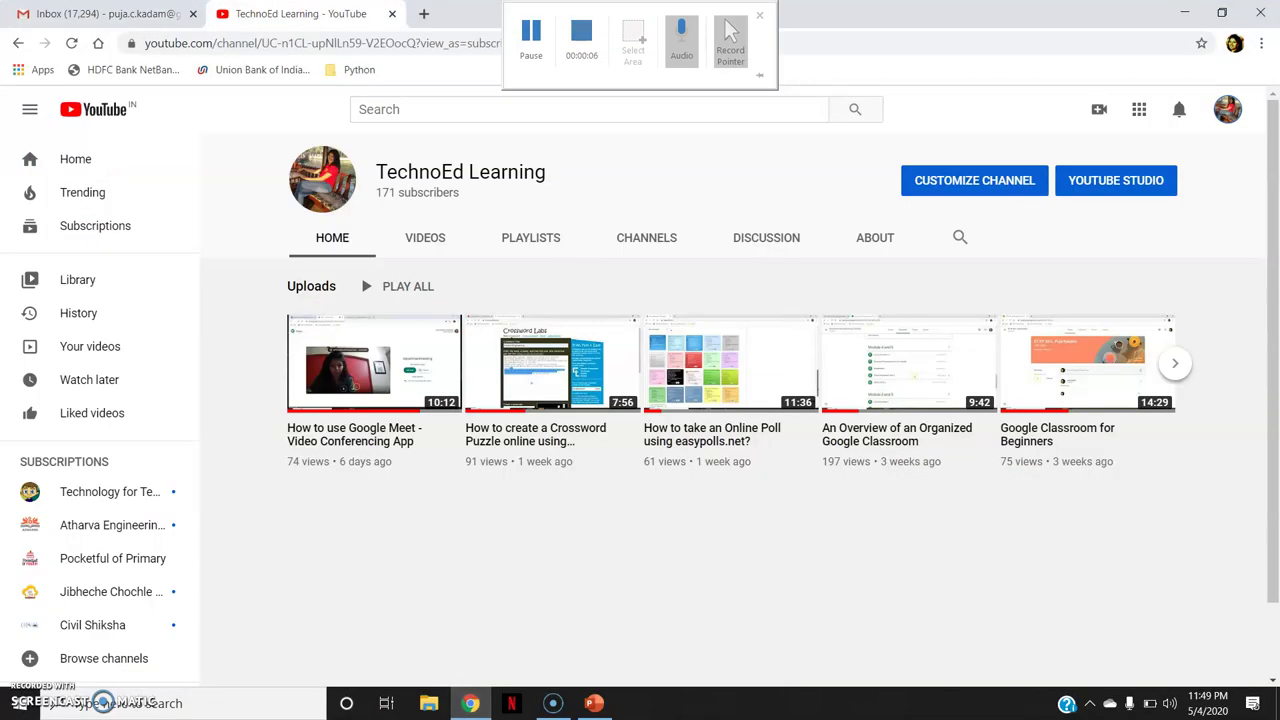
{"action": "left_click", "coordinate": [1184, 12]}
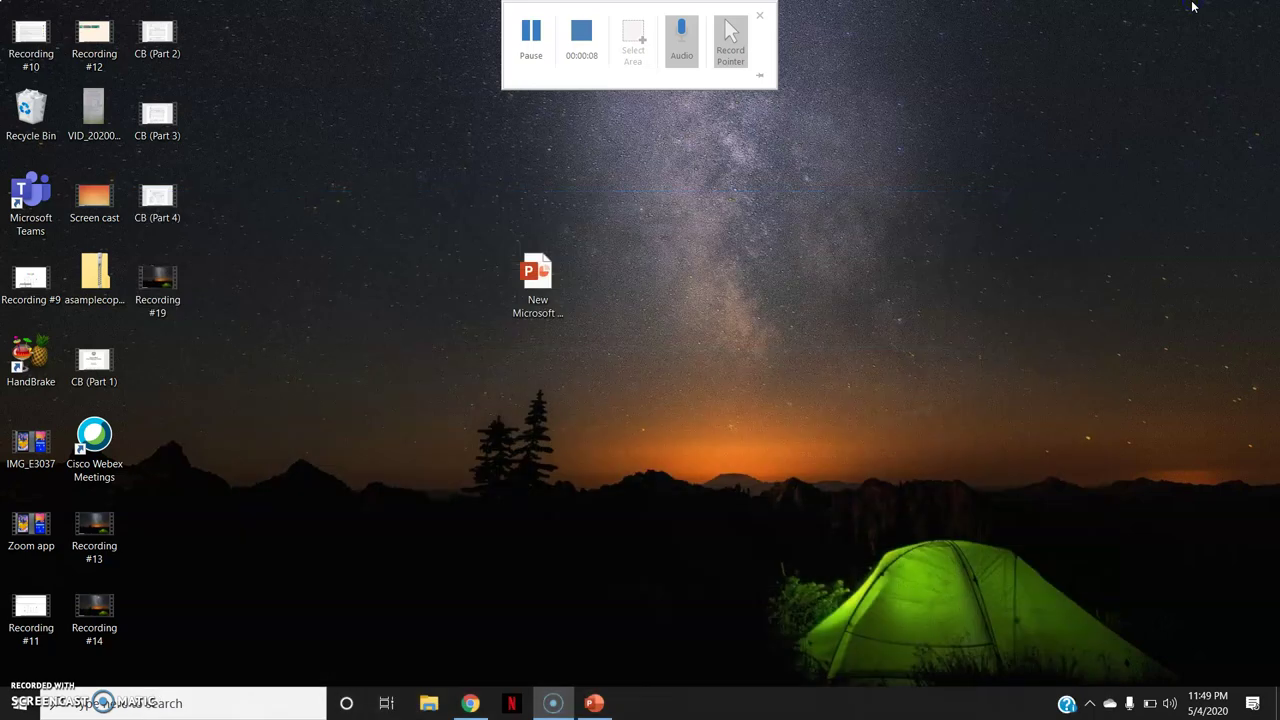
{"action": "left_click", "coordinate": [594, 703]}
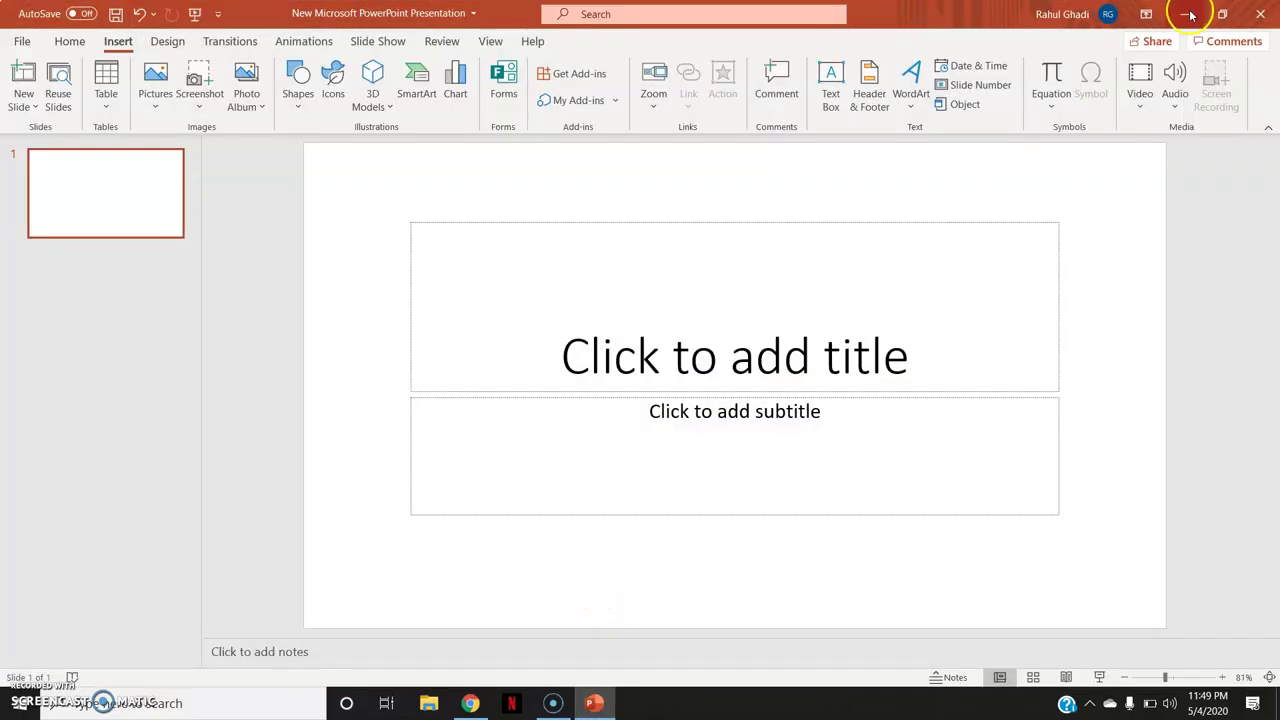
{"action": "left_click", "coordinate": [1186, 13]}
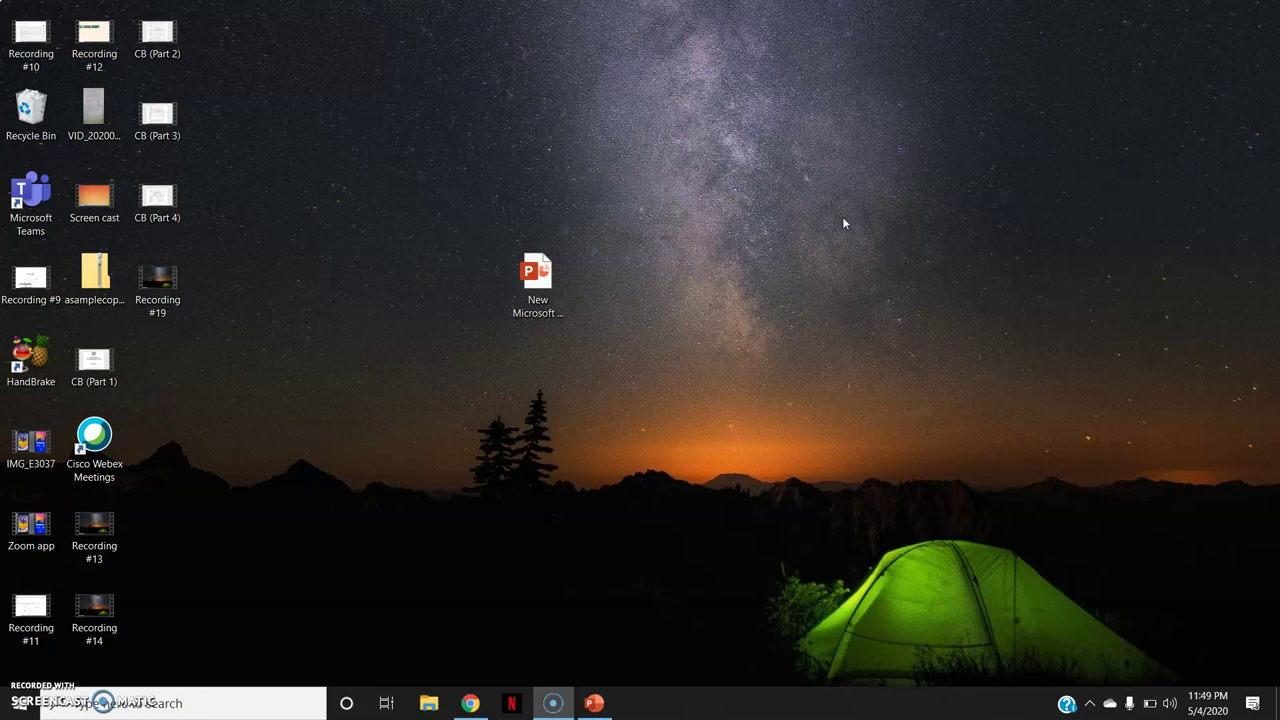
{"action": "key", "text": "super+shift+q"}
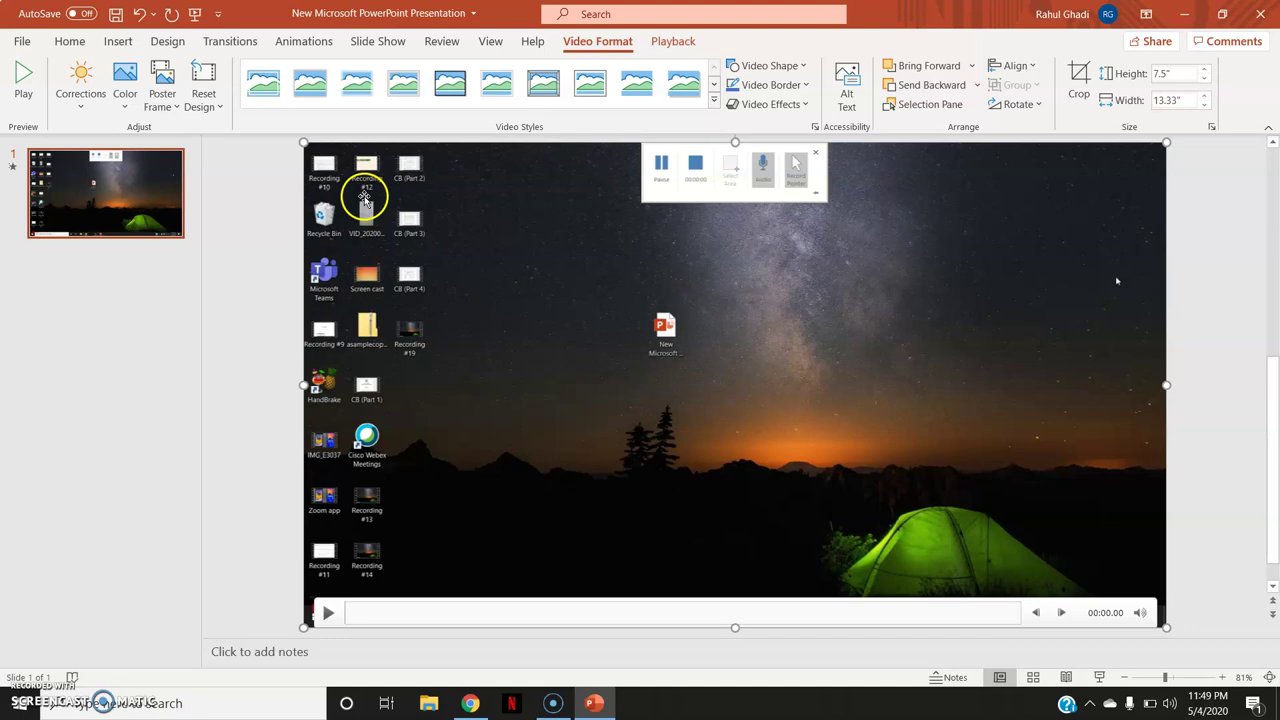
- Shrink the inserted recording to about 6.44" high by 11.45" wide within the slide and preview its playback
{"action": "left_click_drag", "start_coordinate": [304, 142], "coordinate": [430, 202]}
{"action": "left_click_drag", "start_coordinate": [549, 277], "coordinate": [456, 222]}
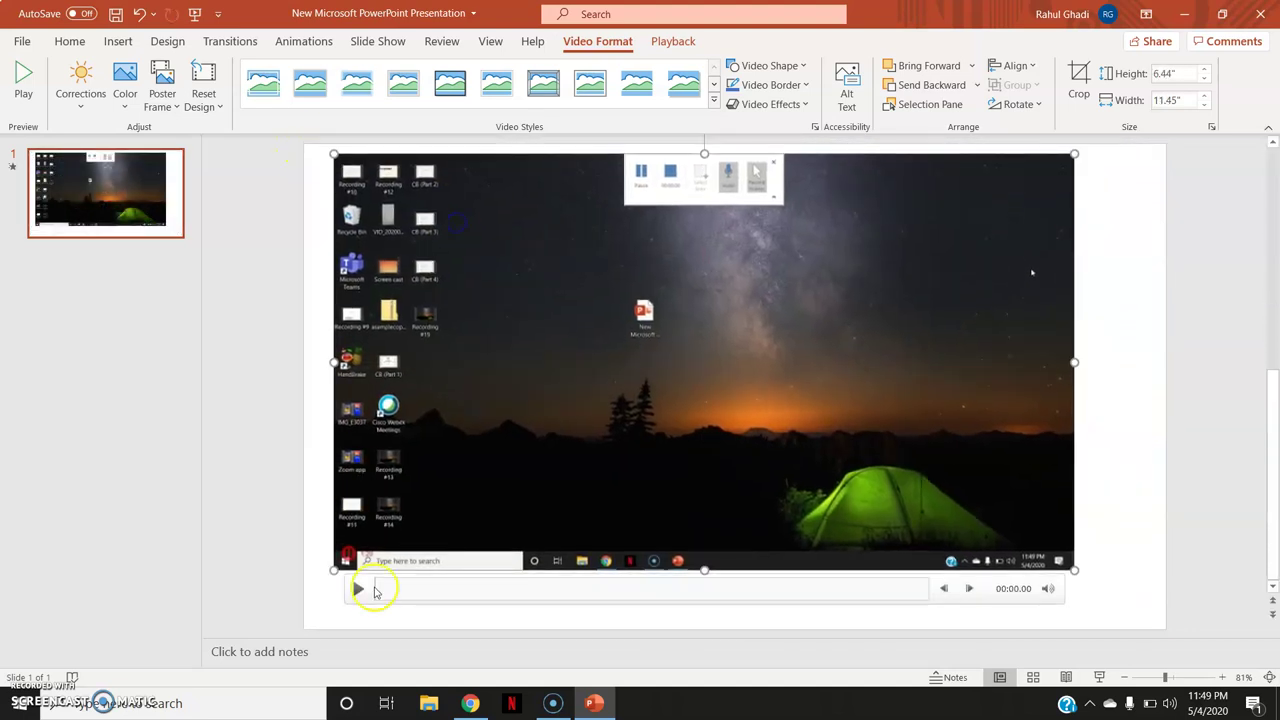
{"action": "left_click", "coordinate": [359, 592]}
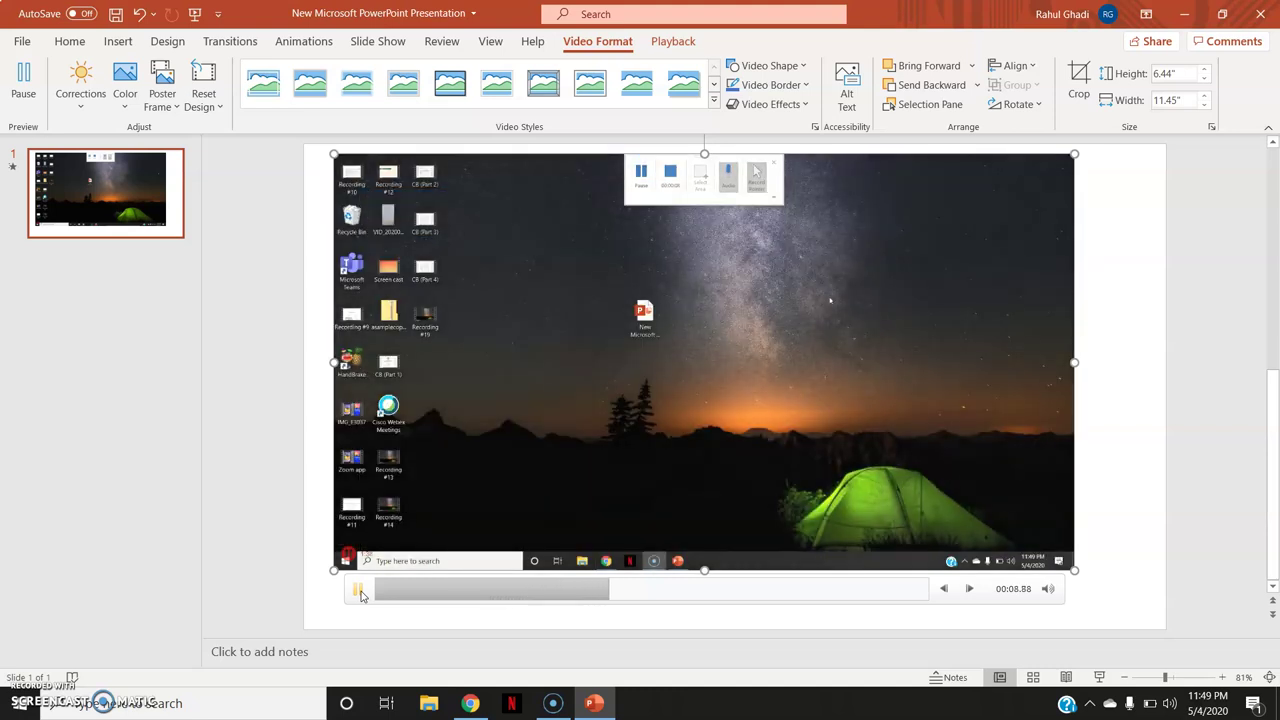
{"action": "left_click", "coordinate": [359, 591]}
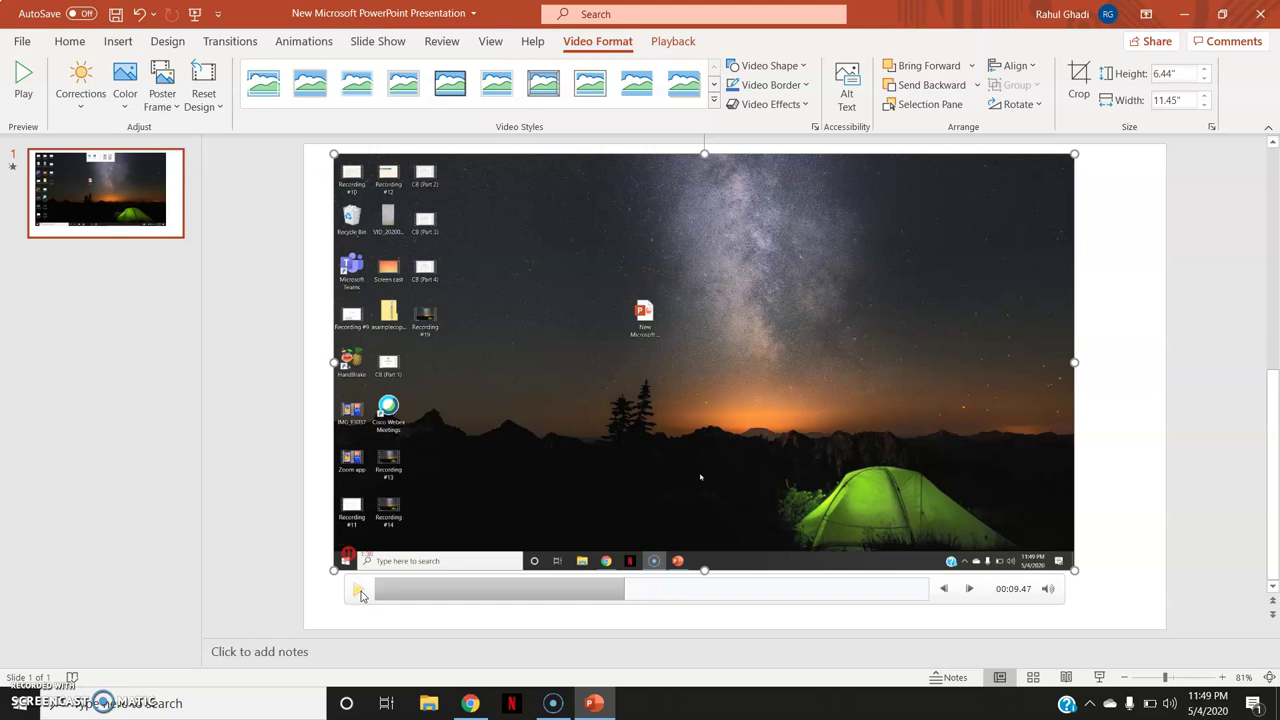
- Save the slide's recording as a media file named Media1 on the Desktop
{"action": "left_click", "coordinate": [529, 451]}
{"action": "left_click", "coordinate": [591, 434]}
{"action": "left_click", "coordinate": [522, 437]}
{"action": "left_click", "coordinate": [533, 363]}
{"action": "left_click", "coordinate": [523, 338]}
{"action": "right_click", "coordinate": [524, 343]}
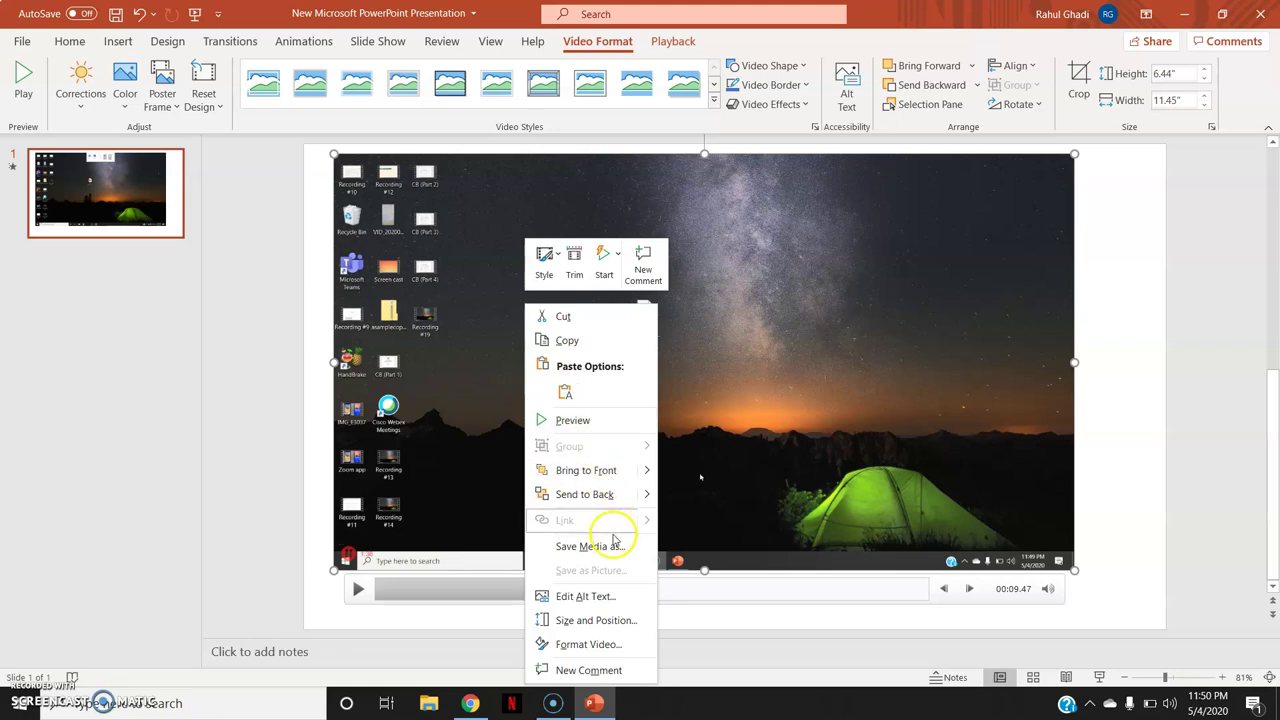
{"action": "left_click", "coordinate": [609, 546]}
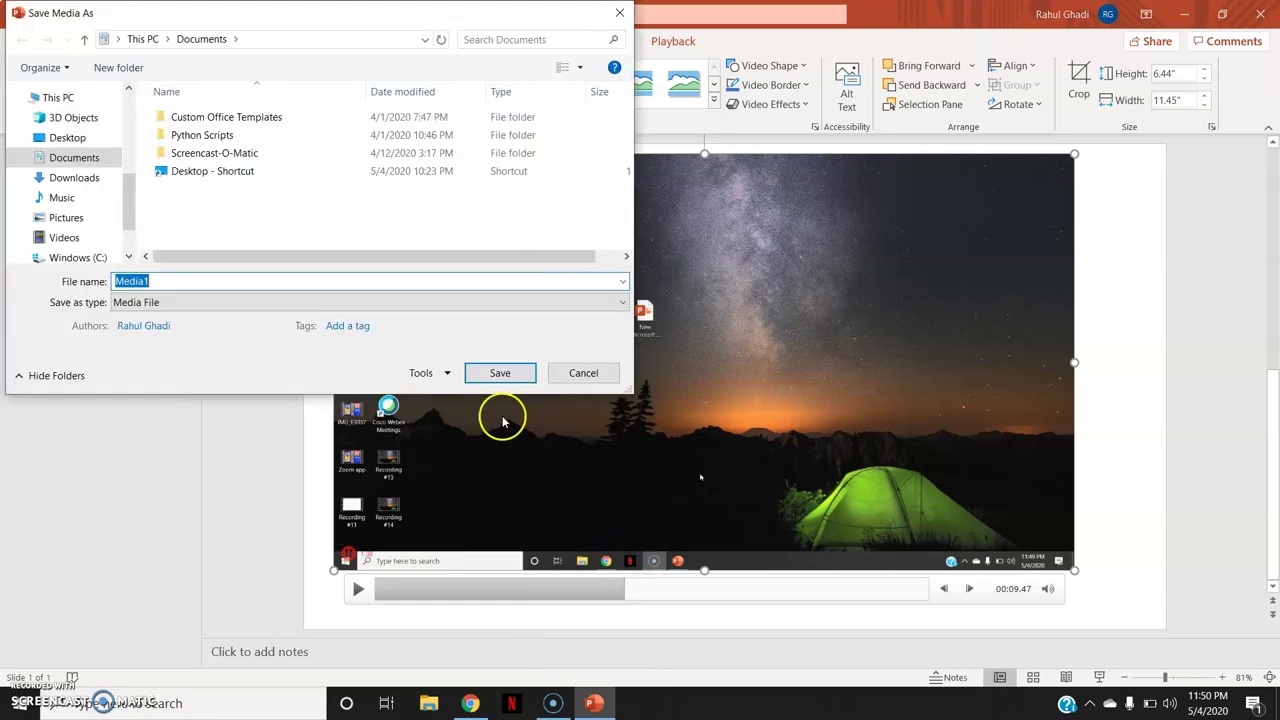
{"action": "left_click", "coordinate": [66, 140]}
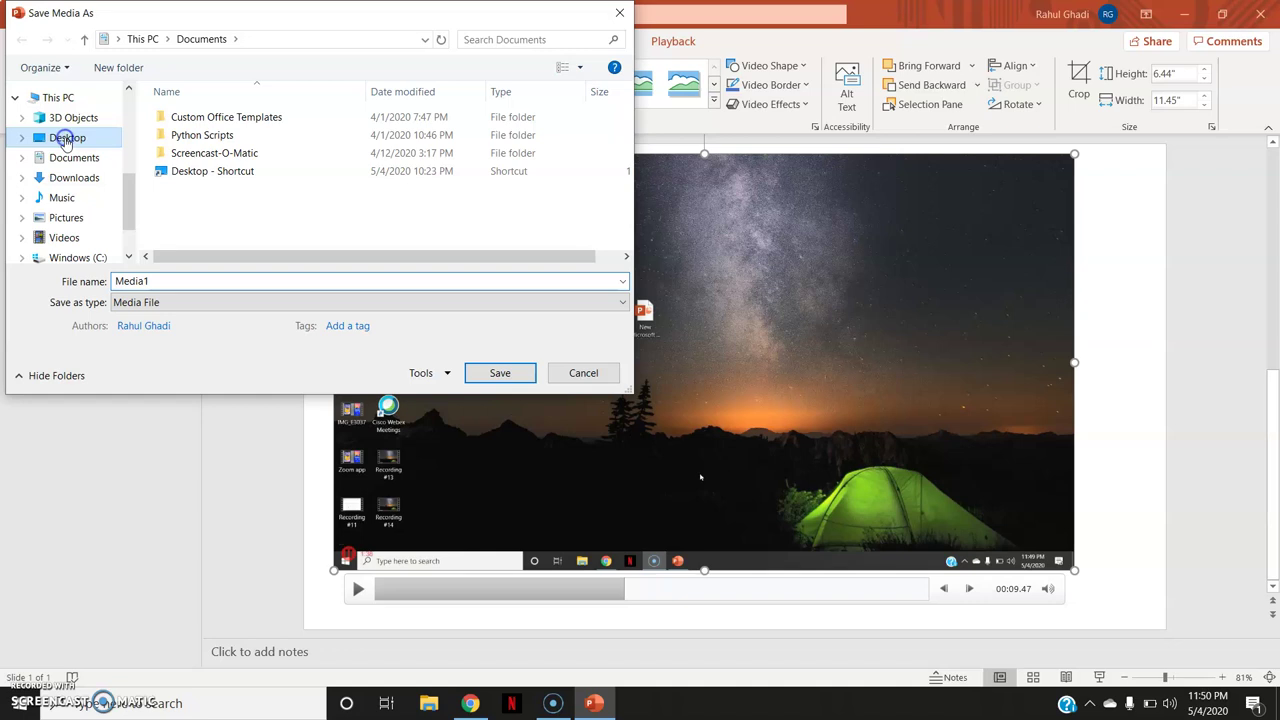
{"action": "left_click", "coordinate": [170, 280]}
{"action": "double_click", "coordinate": [170, 281]}
{"action": "left_click", "coordinate": [170, 281]}
{"action": "left_click", "coordinate": [491, 374]}
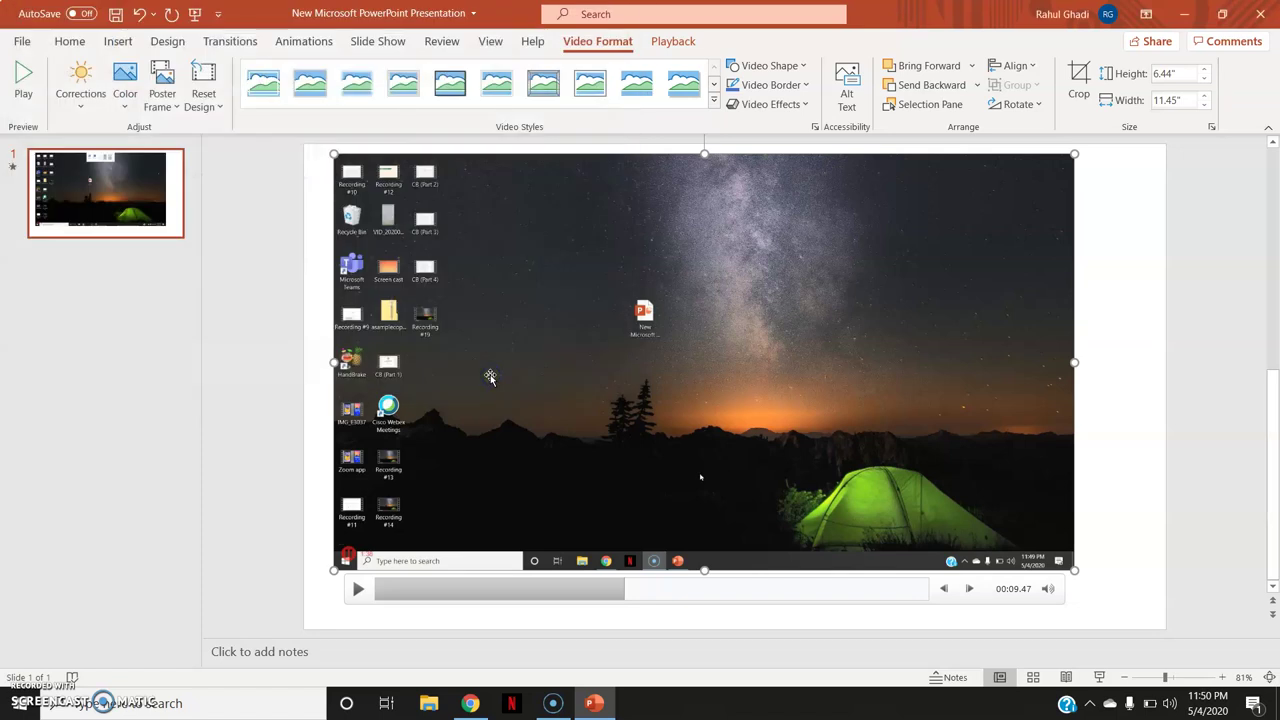
- Play the saved Media1 video from the desktop to check it, and close the player
{"action": "left_click", "coordinate": [1188, 13]}
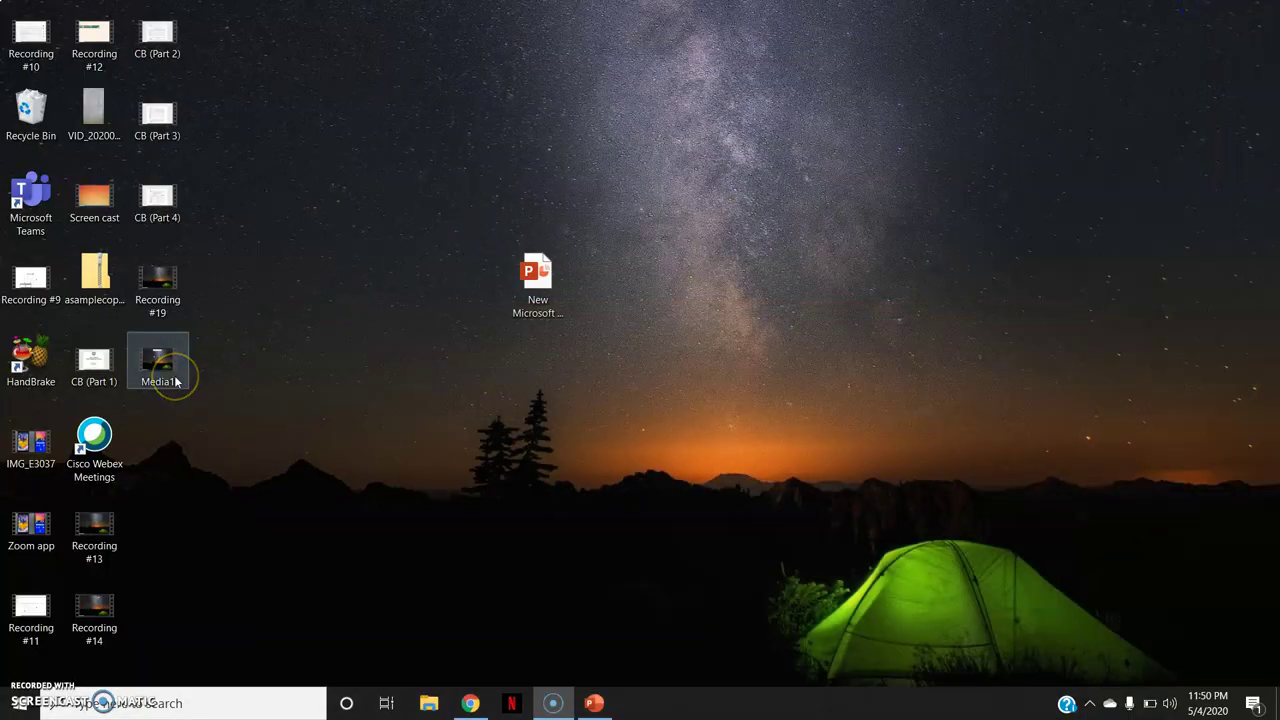
{"action": "double_click", "coordinate": [165, 378]}
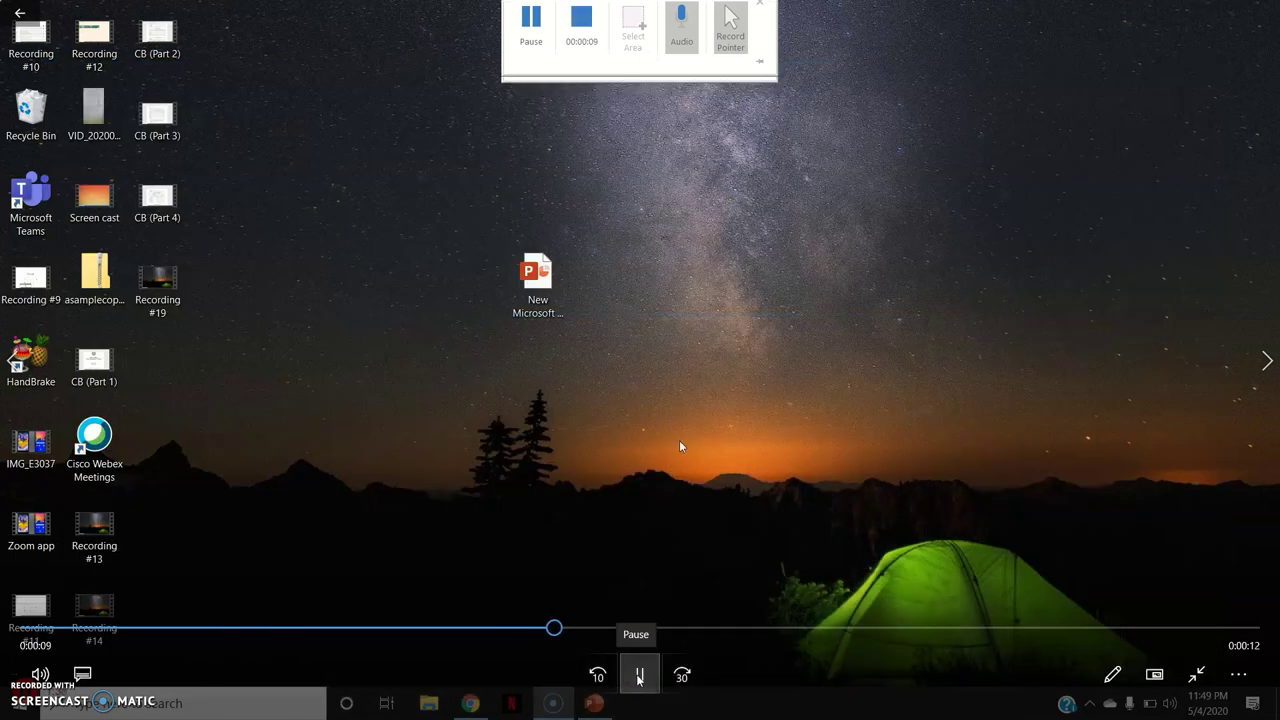
{"action": "left_click", "coordinate": [640, 677]}
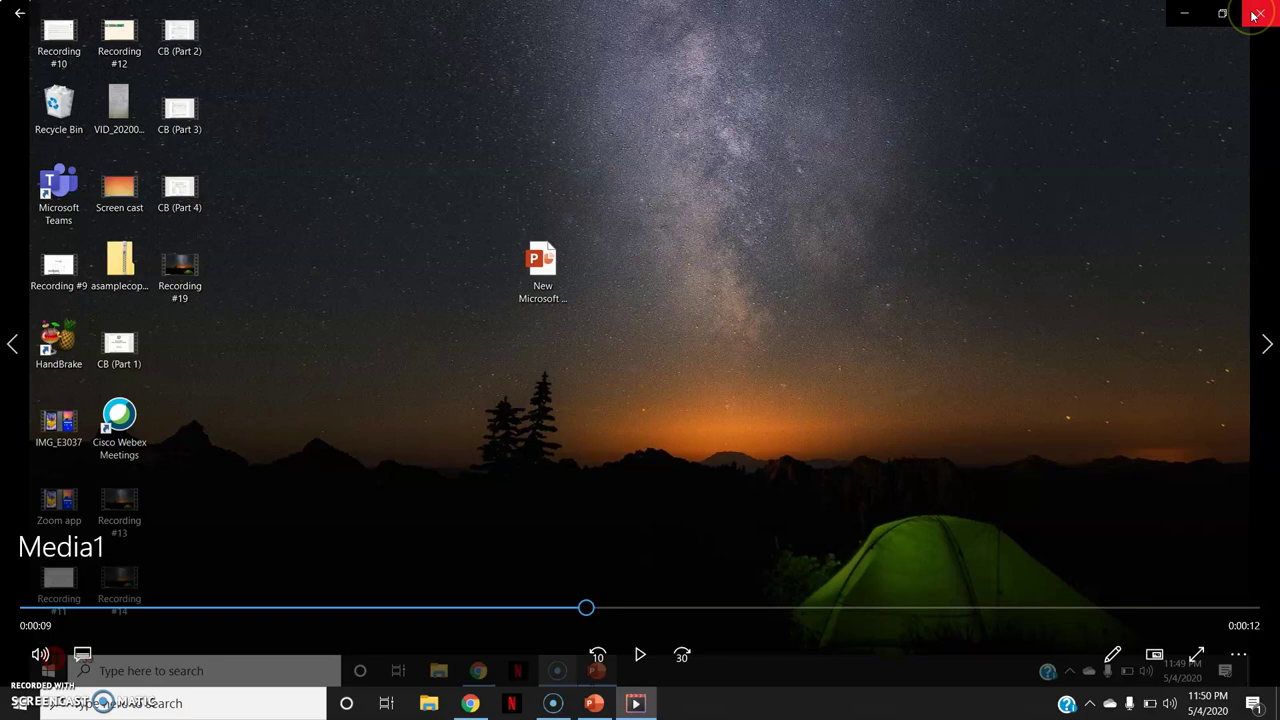
{"action": "left_click", "coordinate": [1253, 15]}
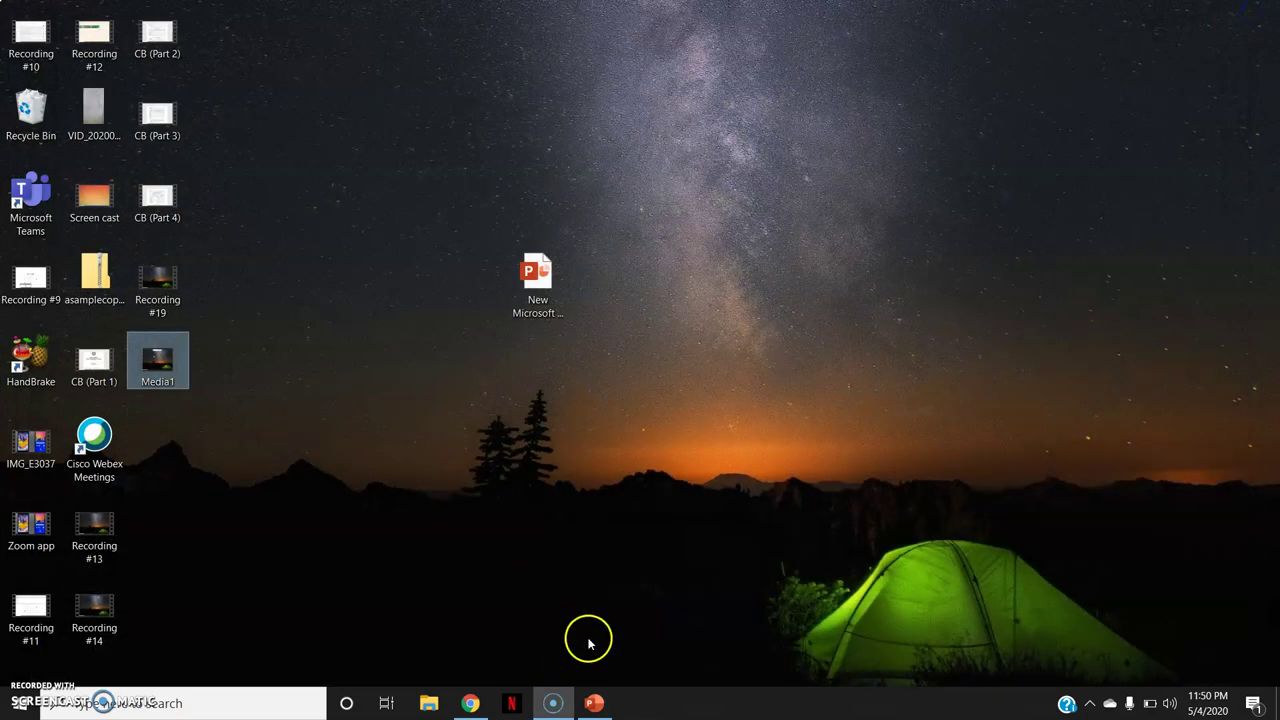
- Return to PowerPoint and apply a thin-framed Subtle video style to the recording after browsing the video shapes
{"action": "mouse_move", "coordinate": [593, 695]}
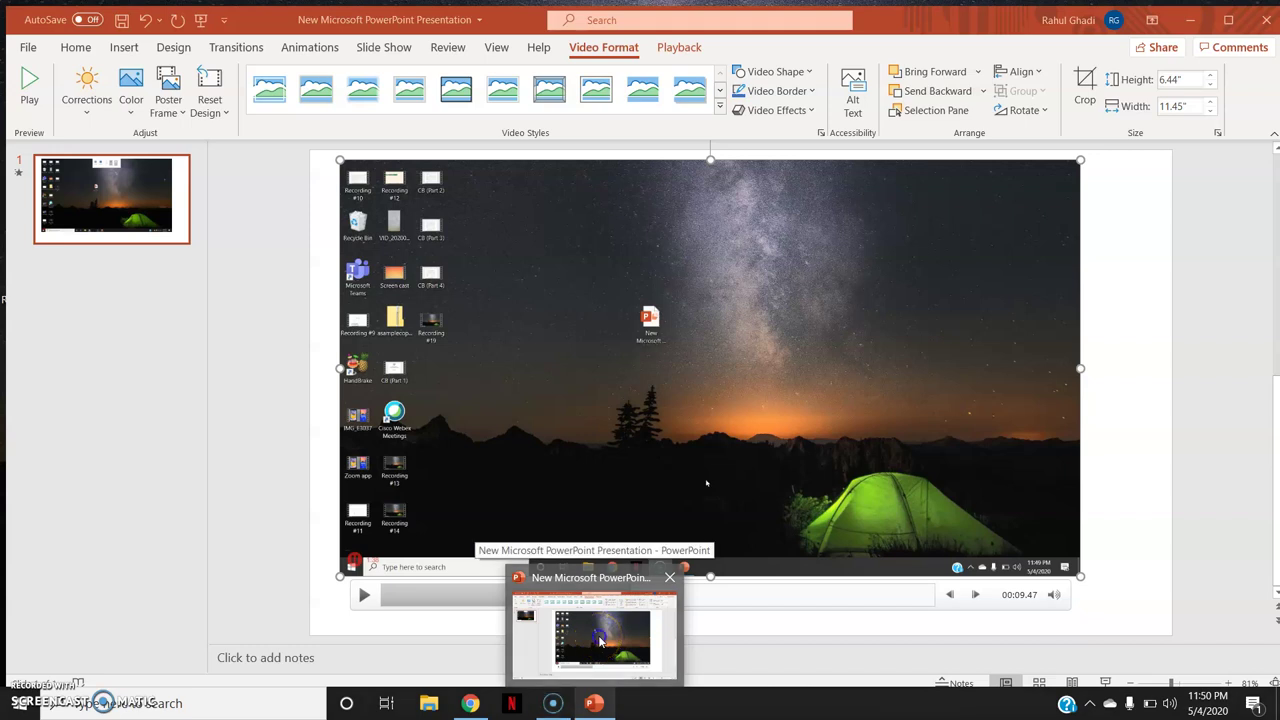
{"action": "left_click", "coordinate": [598, 637]}
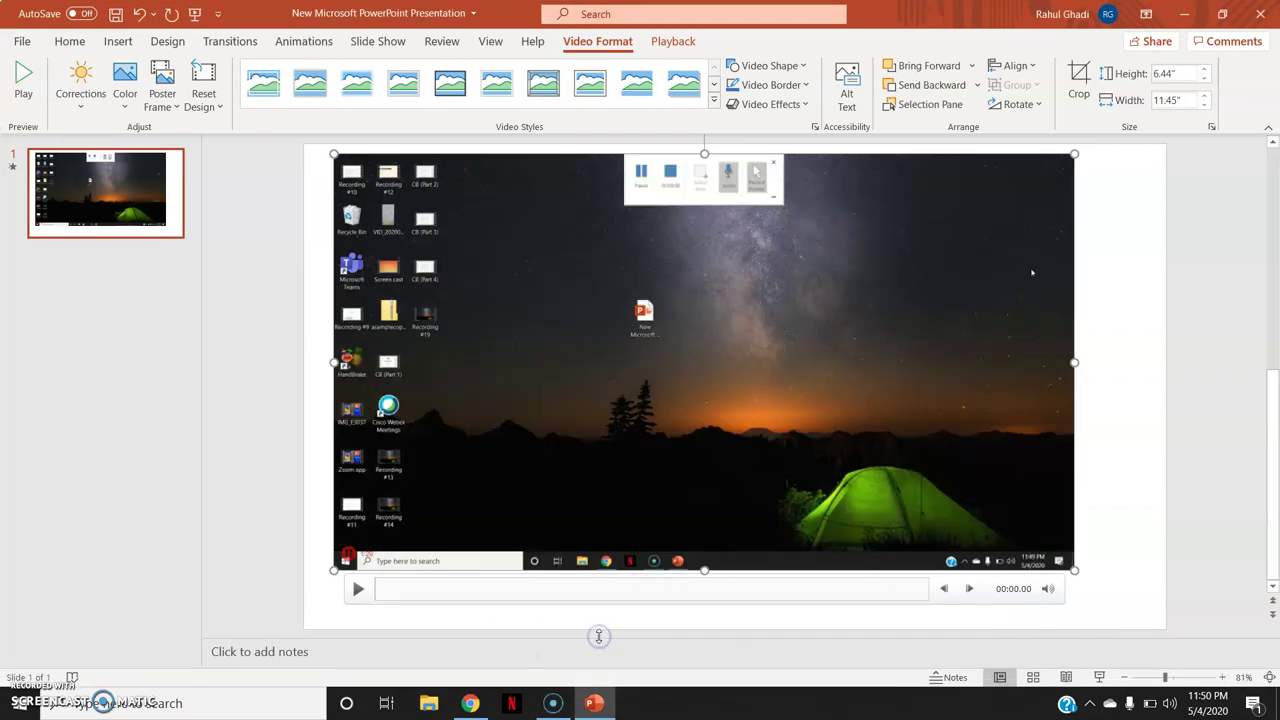
{"action": "left_click", "coordinate": [697, 482]}
{"action": "left_click", "coordinate": [755, 151]}
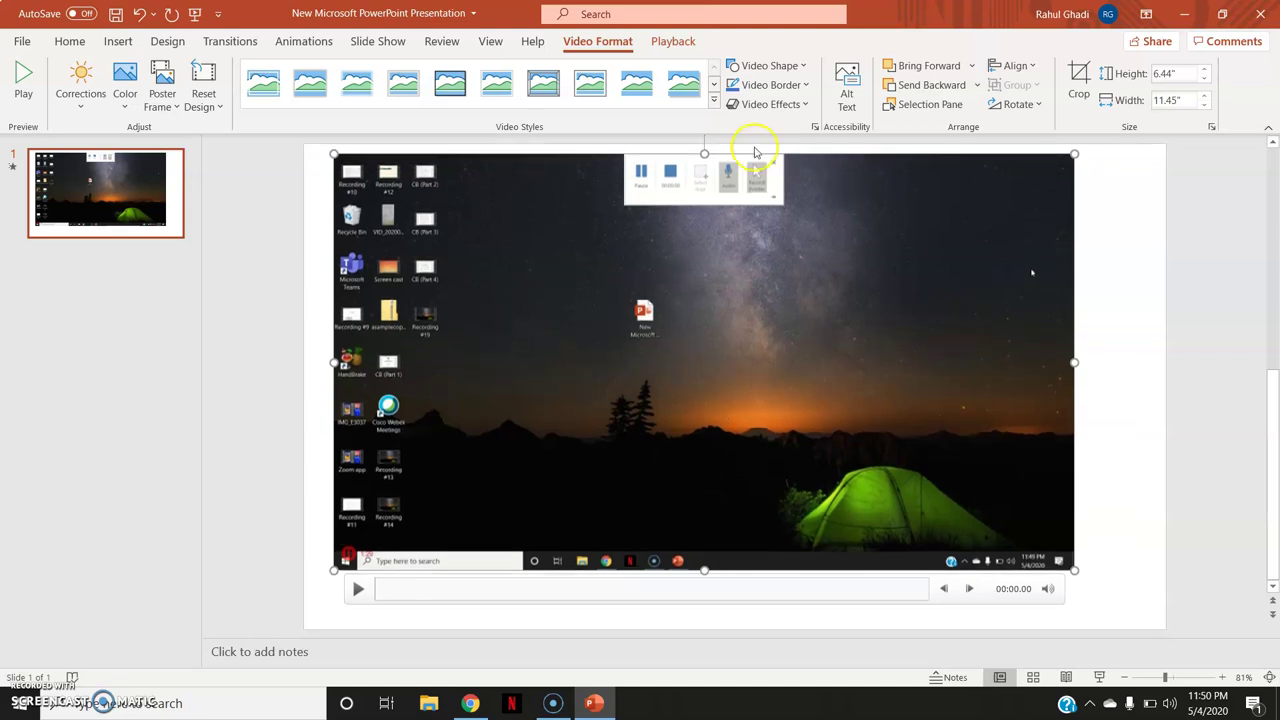
{"action": "left_click", "coordinate": [788, 67]}
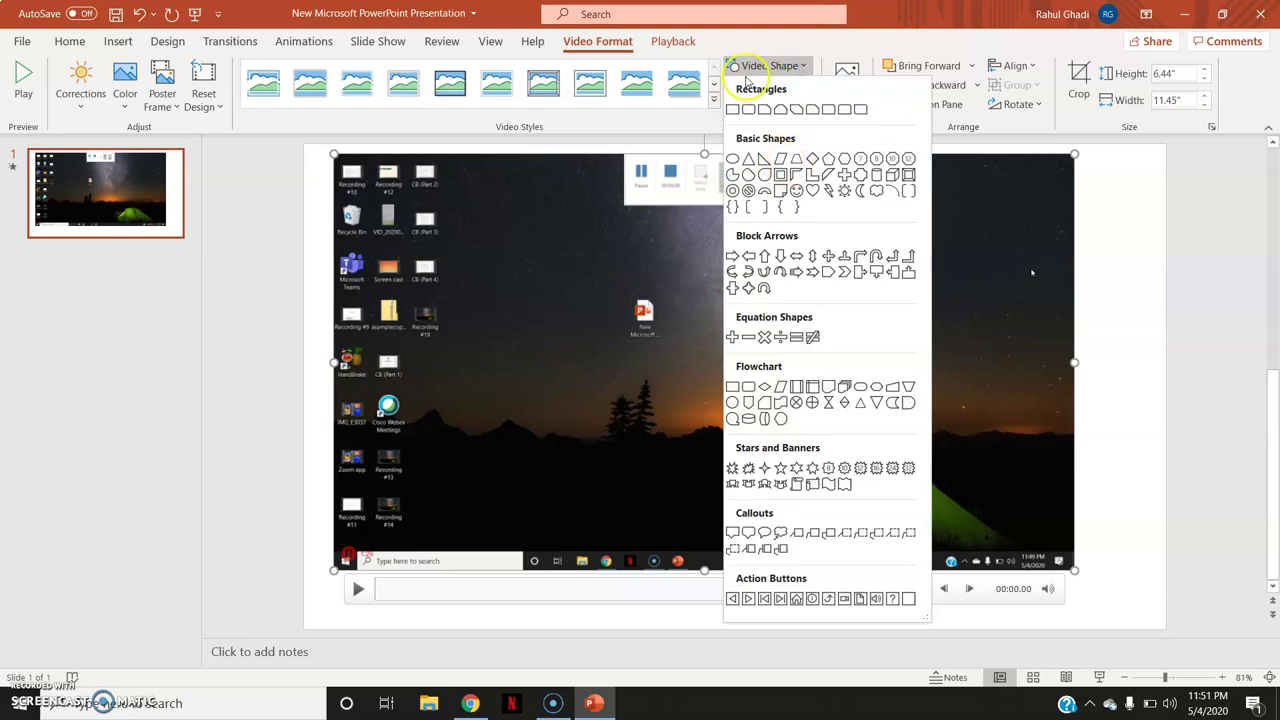
{"action": "left_click", "coordinate": [684, 88]}
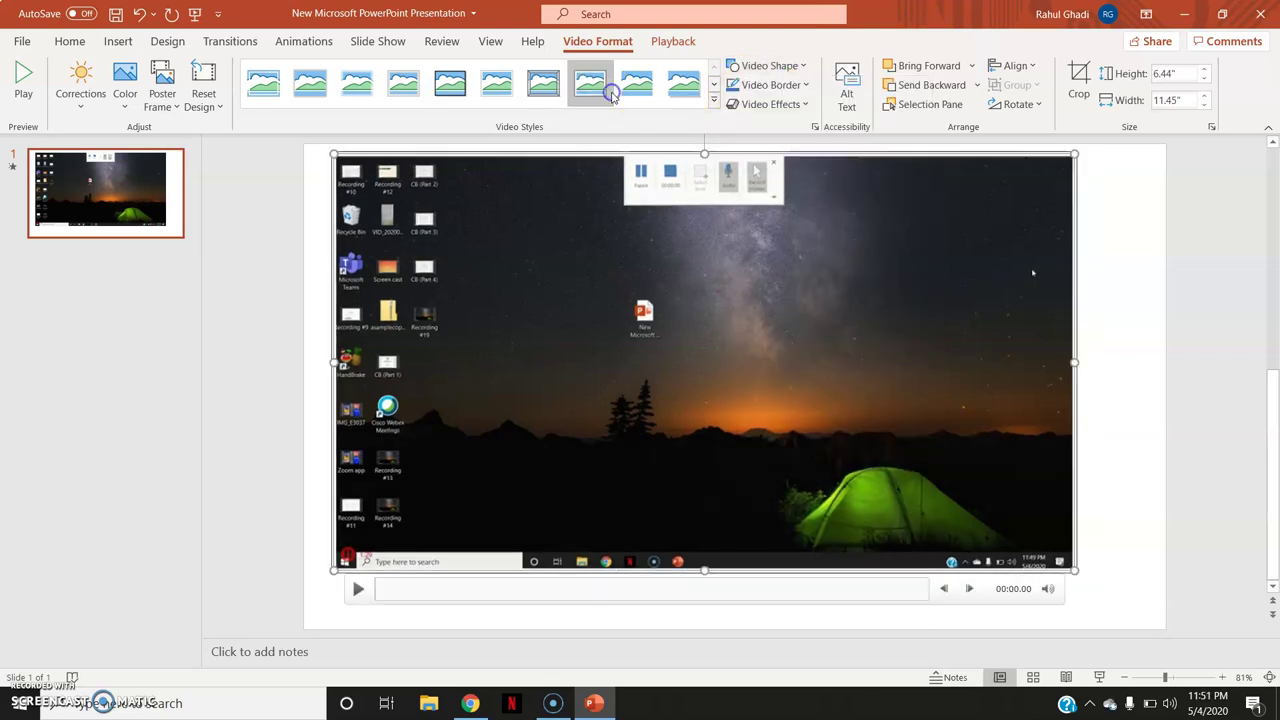
{"action": "left_click", "coordinate": [714, 99]}
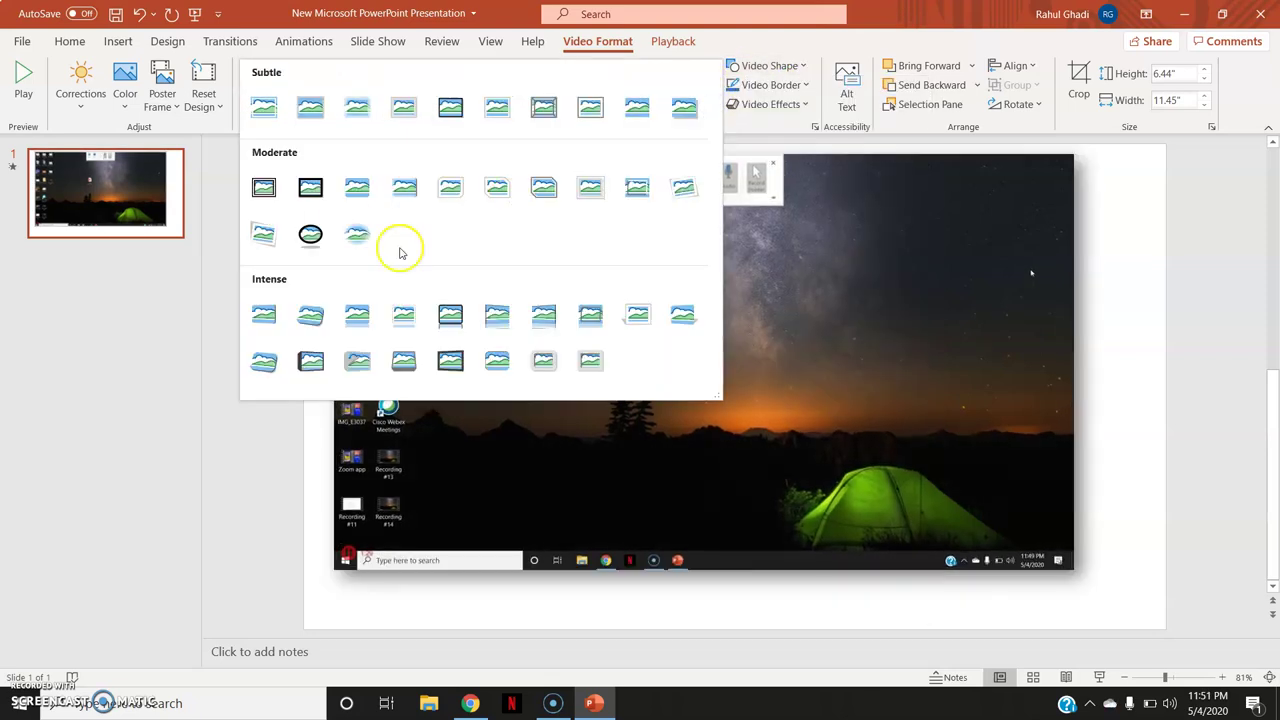
{"action": "left_click", "coordinate": [1130, 178]}
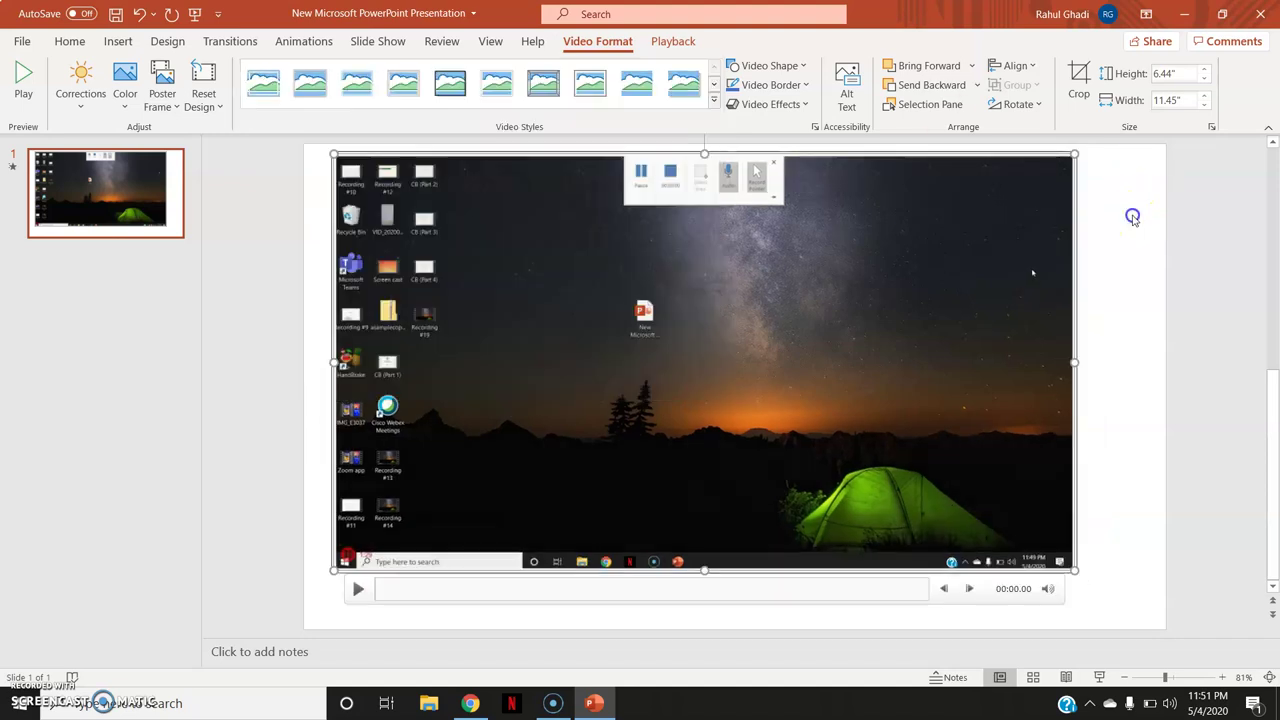